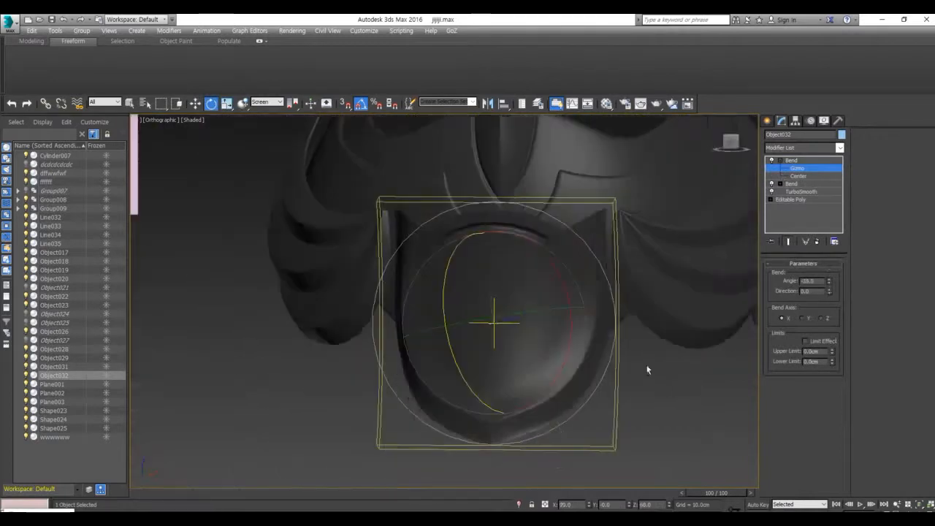
Add a Shell modifier to the shield-shaped plate, placed beneath its TurboSmooth modifier.
{"action": "left_click", "coordinate": [840, 147]}
{"action": "left_click", "coordinate": [804, 244]}
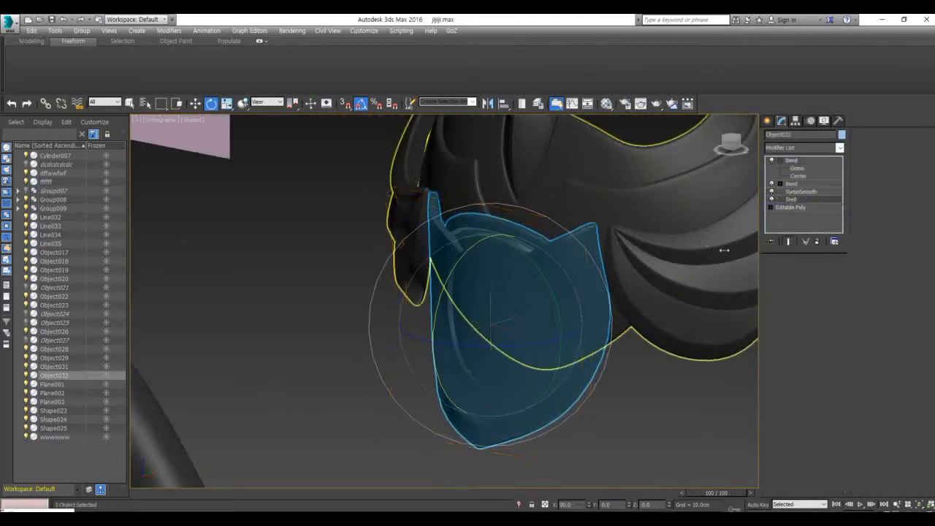
{"action": "middle_click_drag", "start_coordinate": [723, 250], "coordinate": [504, 380], "text": "alt"}
Set the shield plate's upper Bend angle to 108.5 and expand the lower Bend's sub-levels.
{"action": "double_click", "coordinate": [816, 281]}
{"action": "middle_click_drag", "start_coordinate": [511, 321], "coordinate": [555, 292], "text": "alt"}
{"action": "left_click", "coordinate": [780, 168]}
{"action": "left_click", "coordinate": [797, 176]}
{"action": "middle_click_drag", "start_coordinate": [555, 365], "coordinate": [409, 365], "text": "alt"}
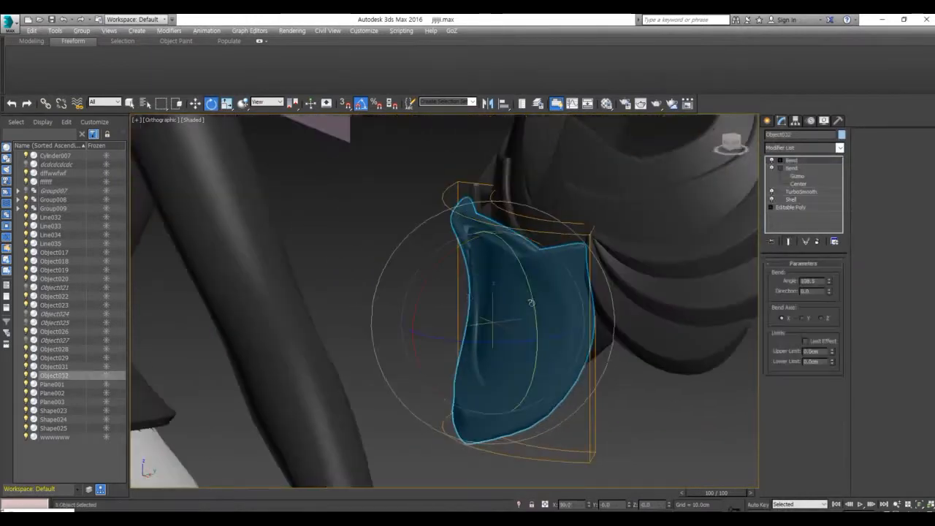
Move the shield plate forward along its local Z axis, in front of the winged shoulder armour.
{"action": "key", "text": "w"}
{"action": "scroll", "coordinate": [511, 321], "scroll_direction": "up", "scroll_amount": 2}
{"action": "middle_click_drag", "start_coordinate": [409, 219], "coordinate": [541, 203], "text": "alt"}
{"action": "scroll", "coordinate": [541, 203], "scroll_direction": "down", "scroll_amount": 4}
{"action": "left_click", "coordinate": [386, 394]}
{"action": "left_click", "coordinate": [480, 303]}
{"action": "middle_click_drag", "start_coordinate": [480, 302], "coordinate": [628, 292], "text": "alt"}
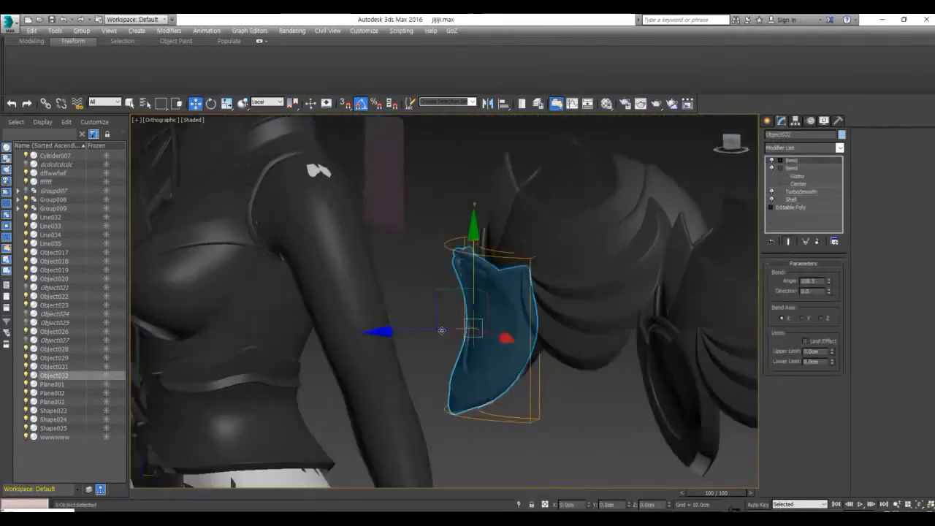
{"action": "scroll", "coordinate": [512, 314], "scroll_direction": "down", "scroll_amount": 2}
{"action": "left_click", "coordinate": [605, 336]}
{"action": "left_click_drag", "start_coordinate": [475, 337], "coordinate": [293, 337]}
Select the shield plate in the front view and expand its Editable Poly sub-levels.
{"action": "scroll", "coordinate": [438, 292], "scroll_direction": "up", "scroll_amount": 3}
{"action": "middle_click_drag", "start_coordinate": [696, 261], "coordinate": [657, 270], "text": "alt"}
{"action": "left_click", "coordinate": [457, 367]}
{"action": "middle_click_drag", "start_coordinate": [458, 367], "coordinate": [566, 357], "text": "alt"}
{"action": "left_click", "coordinate": [731, 142]}
{"action": "left_click", "coordinate": [788, 215]}
{"action": "left_click_drag", "start_coordinate": [261, 209], "coordinate": [668, 480]}
{"action": "left_click", "coordinate": [780, 168]}
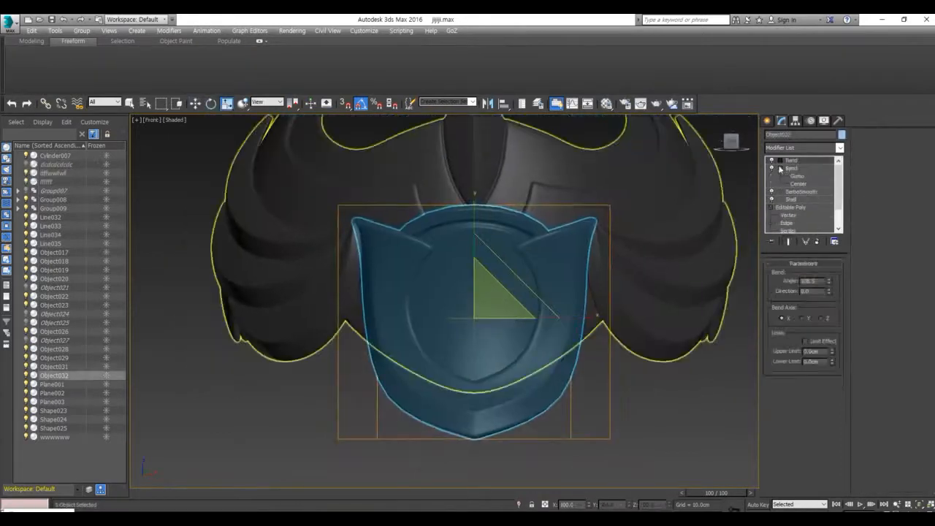
Switch off the shield plate's TurboSmooth and place a duplicate of the plate beside it.
{"action": "middle_click_drag", "start_coordinate": [438, 336], "coordinate": [308, 337], "text": "alt"}
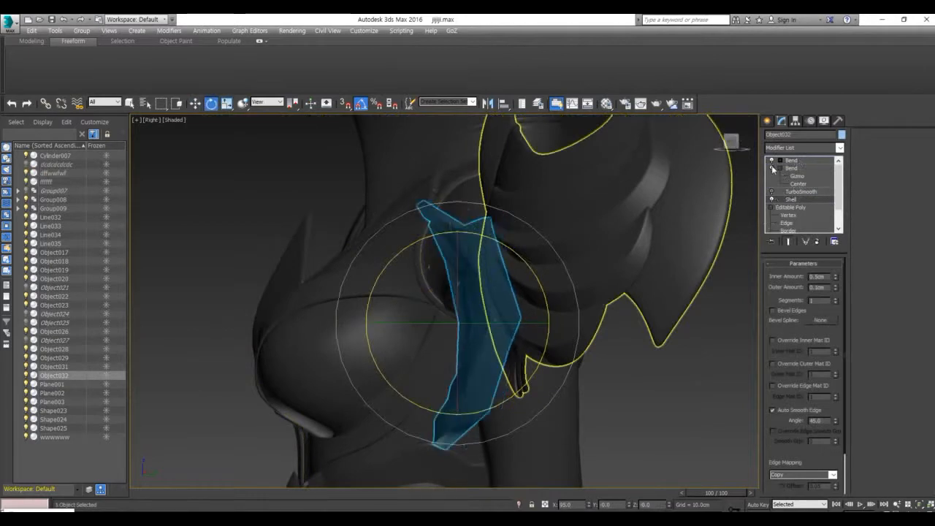
{"action": "middle_click_drag", "start_coordinate": [535, 342], "coordinate": [452, 336], "text": "alt"}
{"action": "key", "text": "w"}
{"action": "scroll", "coordinate": [426, 336], "scroll_direction": "up", "scroll_amount": 3}
{"action": "right_click", "coordinate": [428, 328]}
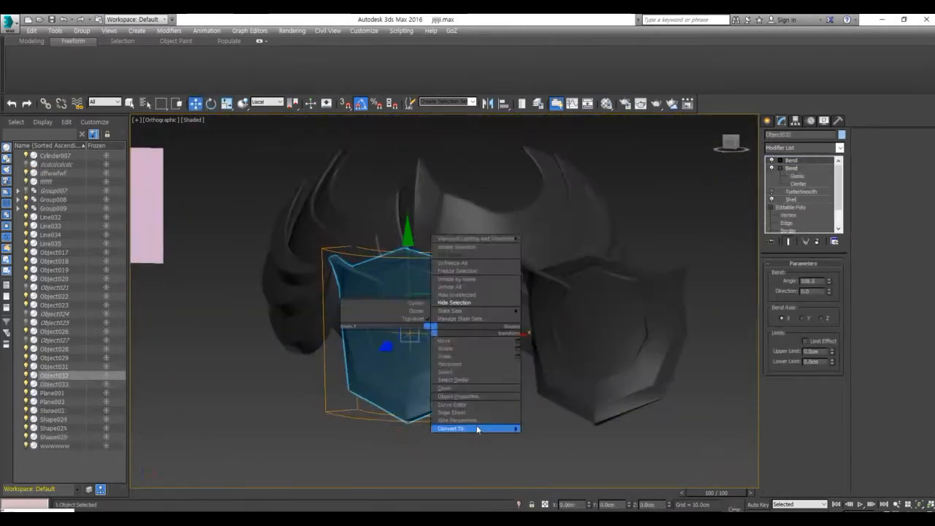
{"action": "left_click", "coordinate": [423, 303]}
{"action": "scroll", "coordinate": [423, 302], "scroll_direction": "up", "scroll_amount": 3}
{"action": "middle_click_drag", "start_coordinate": [424, 302], "coordinate": [387, 342], "text": "alt"}
{"action": "left_click", "coordinate": [420, 329]}
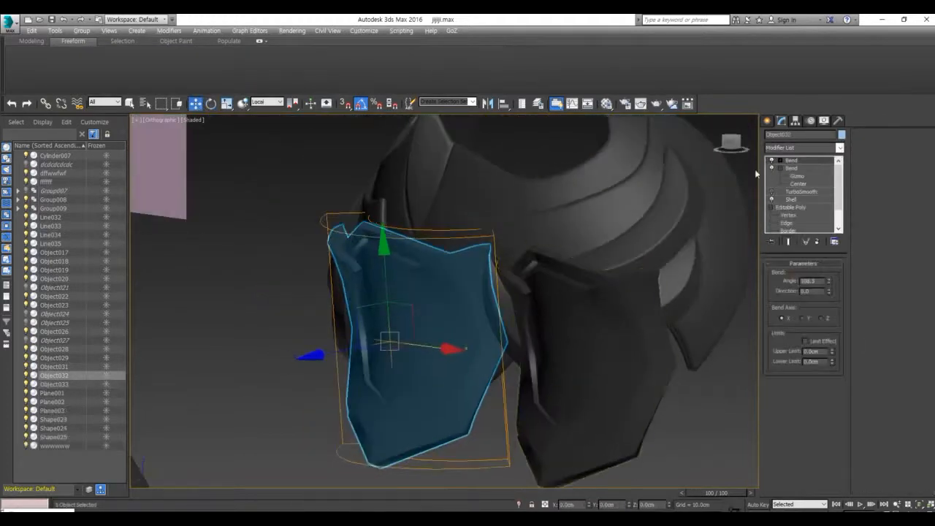
Examine the low-poly shield plate from several sides and compare it with the winged shoulder armour.
{"action": "left_click", "coordinate": [467, 226]}
{"action": "middle_click_drag", "start_coordinate": [445, 307], "coordinate": [525, 292], "text": "alt"}
{"action": "left_click", "coordinate": [701, 321]}
{"action": "left_click", "coordinate": [256, 337]}
{"action": "middle_click_drag", "start_coordinate": [365, 325], "coordinate": [609, 310], "text": "alt"}
{"action": "scroll", "coordinate": [530, 307], "scroll_direction": "down", "scroll_amount": 4}
{"action": "scroll", "coordinate": [517, 354], "scroll_direction": "up", "scroll_amount": 4}
{"action": "middle_click_drag", "start_coordinate": [517, 354], "coordinate": [472, 278], "text": "alt"}
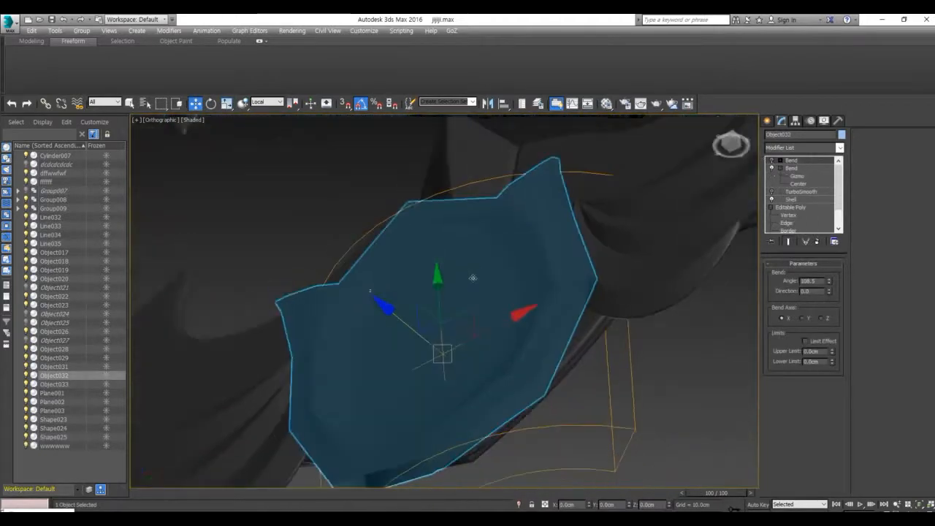
{"action": "middle_click_drag", "start_coordinate": [448, 350], "coordinate": [409, 314], "text": "alt"}
{"action": "right_click", "coordinate": [776, 194]}
{"action": "left_click", "coordinate": [793, 294]}
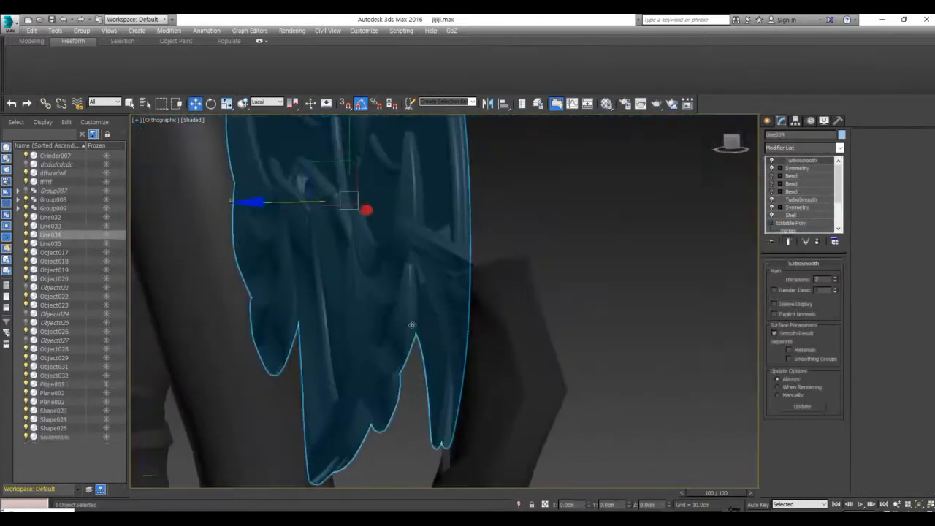
{"action": "scroll", "coordinate": [412, 325], "scroll_direction": "down", "scroll_amount": 2}
{"action": "middle_click_drag", "start_coordinate": [412, 325], "coordinate": [524, 309], "text": "alt"}
{"action": "left_click", "coordinate": [730, 145]}
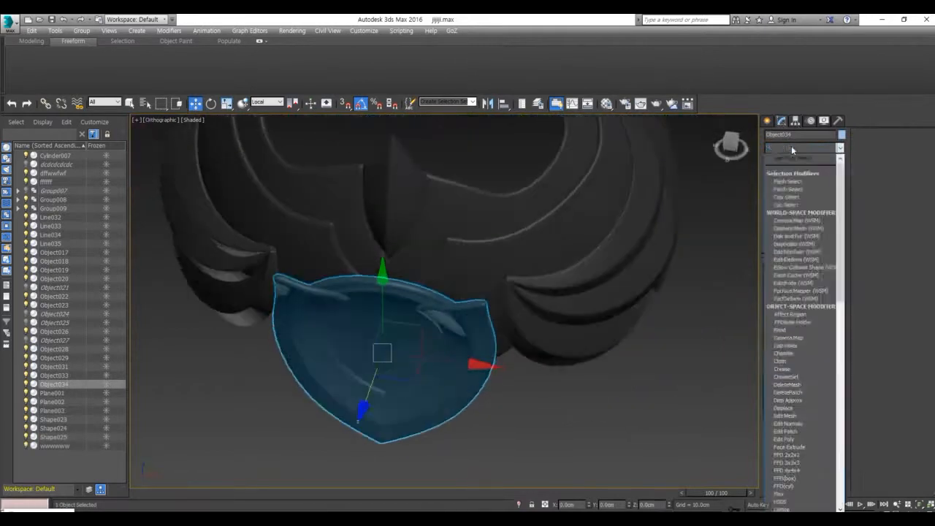
Add a Bend modifier on the X axis to the new smoothed shield plate.
{"action": "left_click", "coordinate": [791, 212]}
{"action": "left_click", "coordinate": [781, 317]}
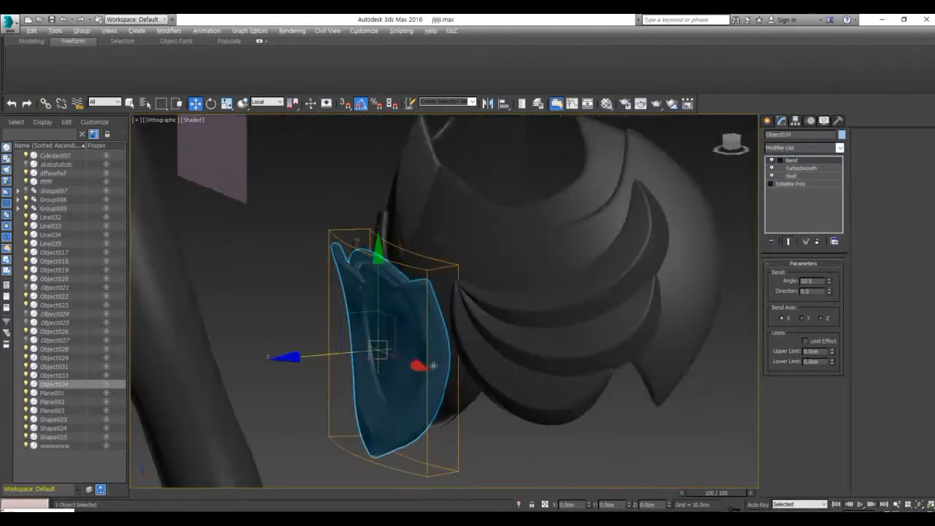
{"action": "middle_click_drag", "start_coordinate": [511, 307], "coordinate": [613, 306], "text": "alt"}
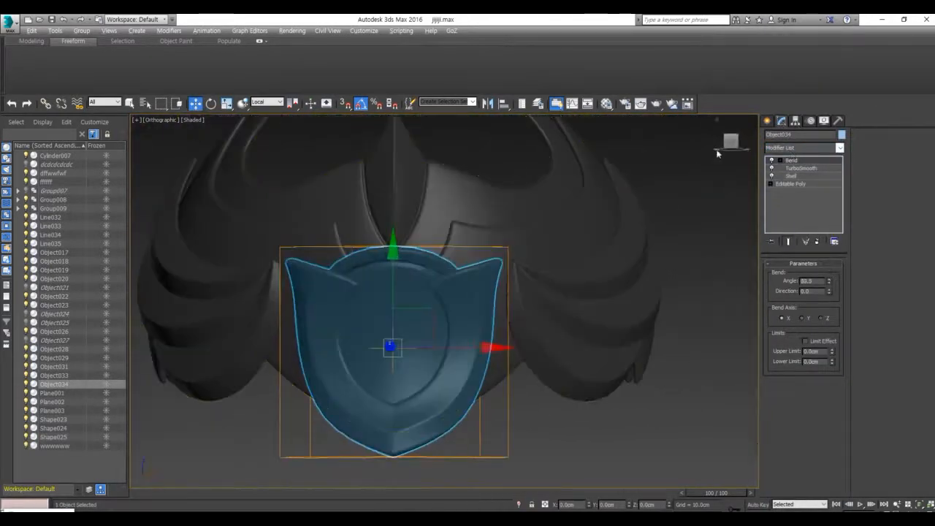
Reorder the plate's modifiers so TurboSmooth sits above Bend, and enter the Editable Poly's vertex level in the front view.
{"action": "left_click", "coordinate": [730, 143]}
{"action": "key", "text": "r"}
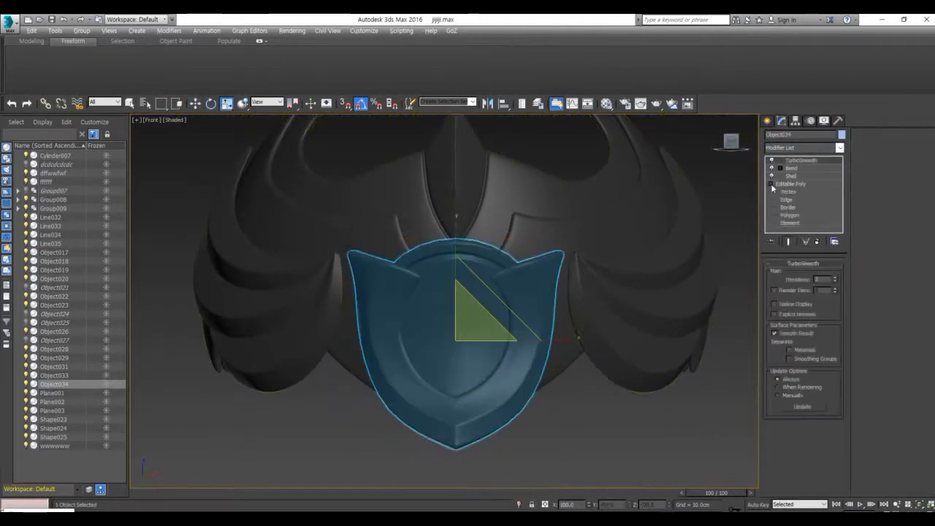
{"action": "left_click", "coordinate": [777, 191]}
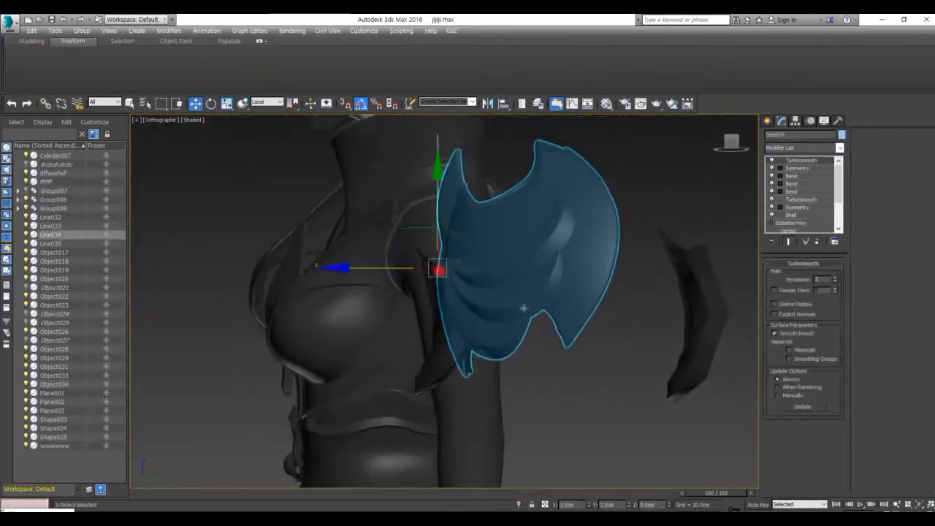
{"action": "middle_click_drag", "start_coordinate": [595, 340], "coordinate": [673, 325], "text": "alt"}
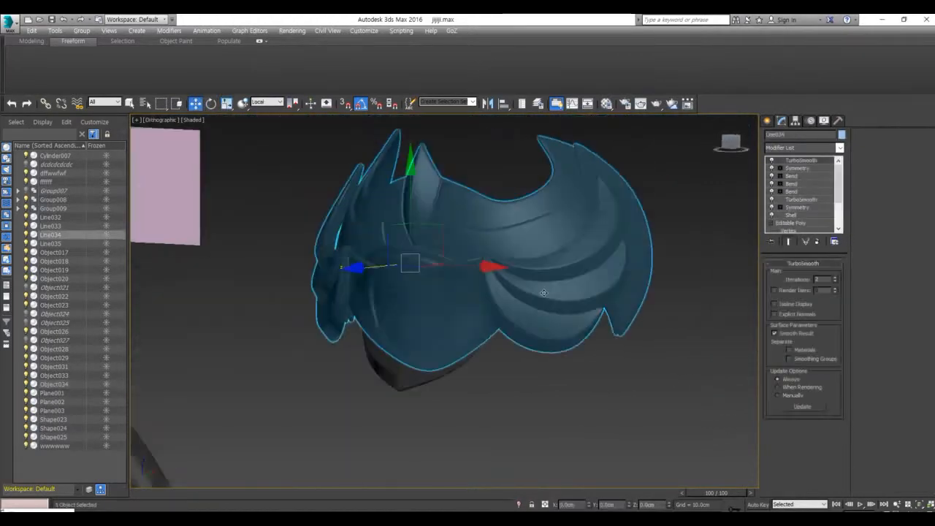
{"action": "middle_click_drag", "start_coordinate": [512, 292], "coordinate": [578, 293], "text": "alt"}
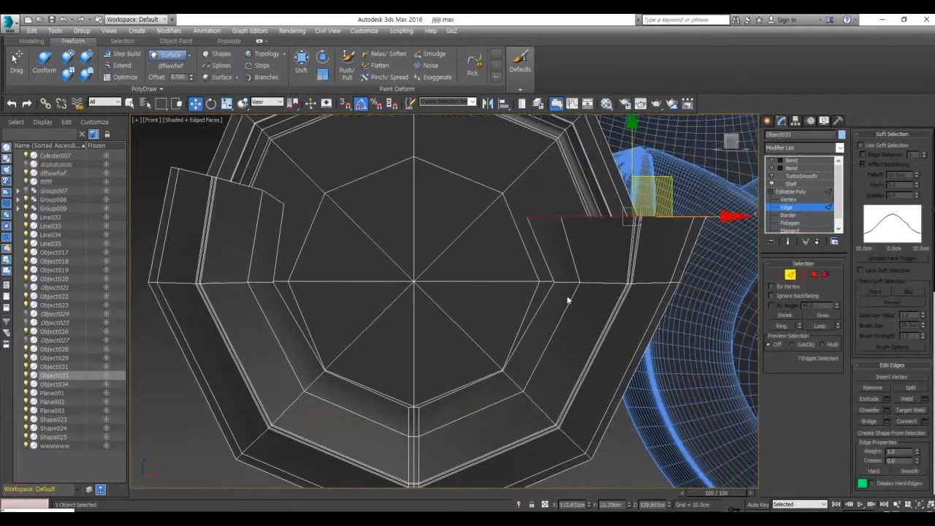
Detach the inner disc from the shield plate's rim and mirror the rim with a Symmetry modifier.
{"action": "middle_click_drag", "start_coordinate": [567, 298], "coordinate": [559, 282]}
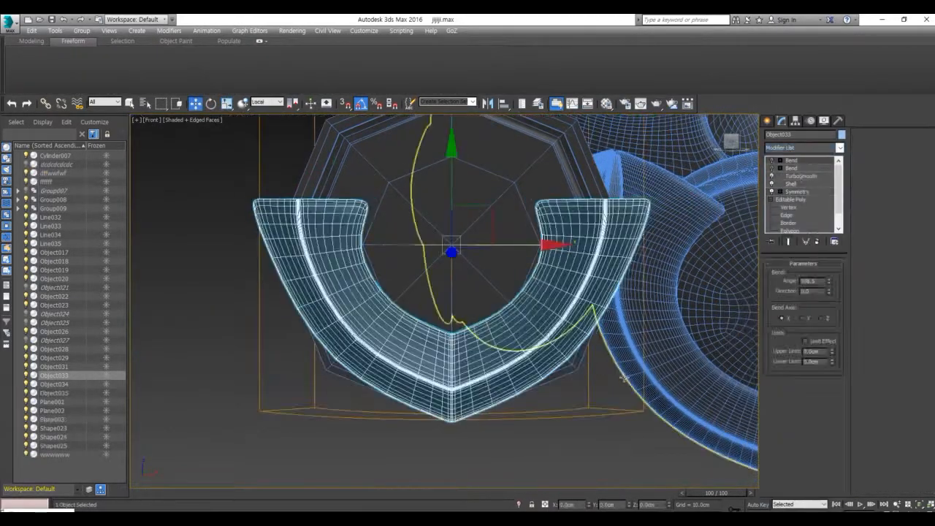
{"action": "middle_click_drag", "start_coordinate": [563, 281], "coordinate": [568, 273]}
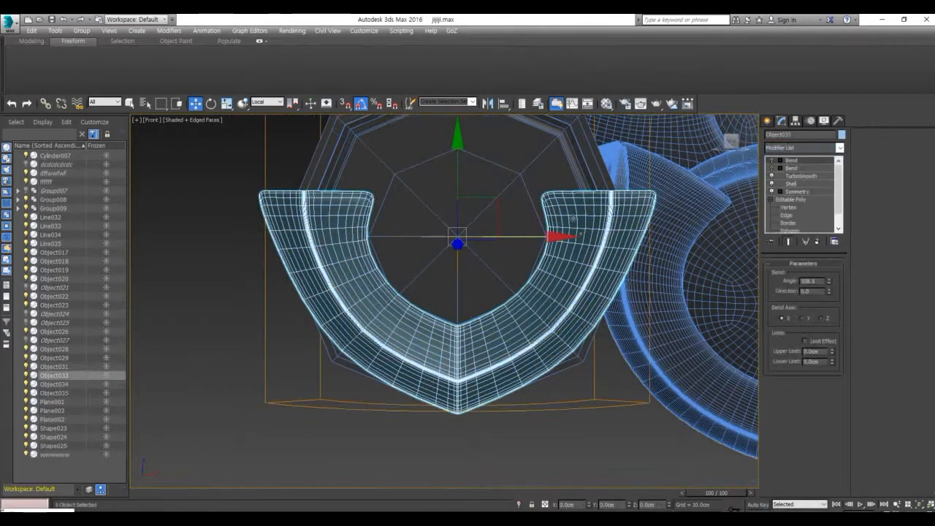
Reshape the vertices at the upper ends of the rim into curved, flared tips.
{"action": "scroll", "coordinate": [574, 219], "scroll_direction": "up", "scroll_amount": 2}
{"action": "left_click_drag", "start_coordinate": [470, 183], "coordinate": [497, 235]}
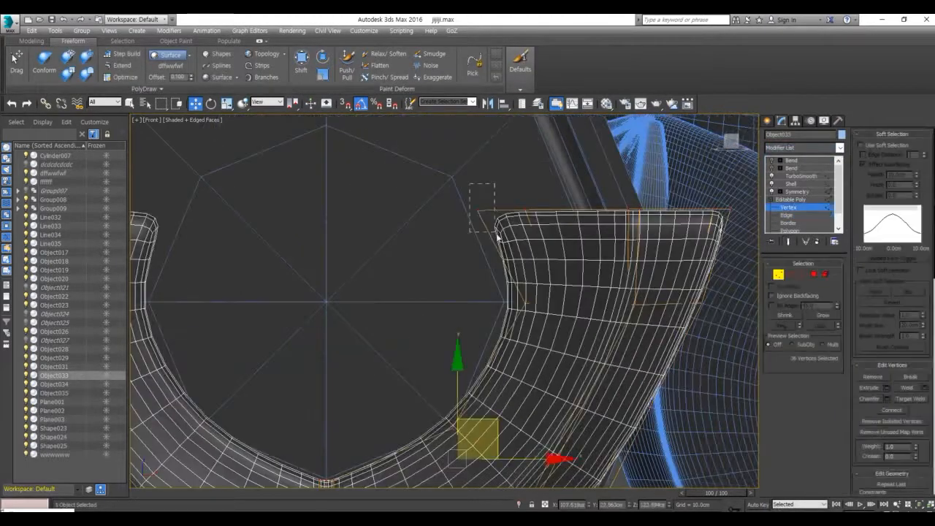
{"action": "key", "text": "r"}
{"action": "middle_click_drag", "start_coordinate": [713, 215], "coordinate": [612, 233]}
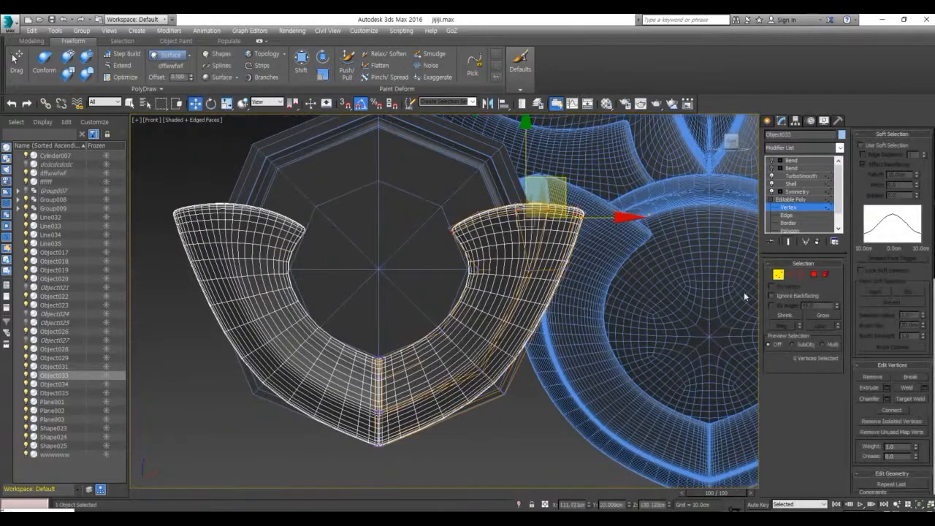
Attach the inner disc back to the rim and reposition only the combined plate's pivot.
{"action": "scroll", "coordinate": [388, 297], "scroll_direction": "up", "scroll_amount": 2}
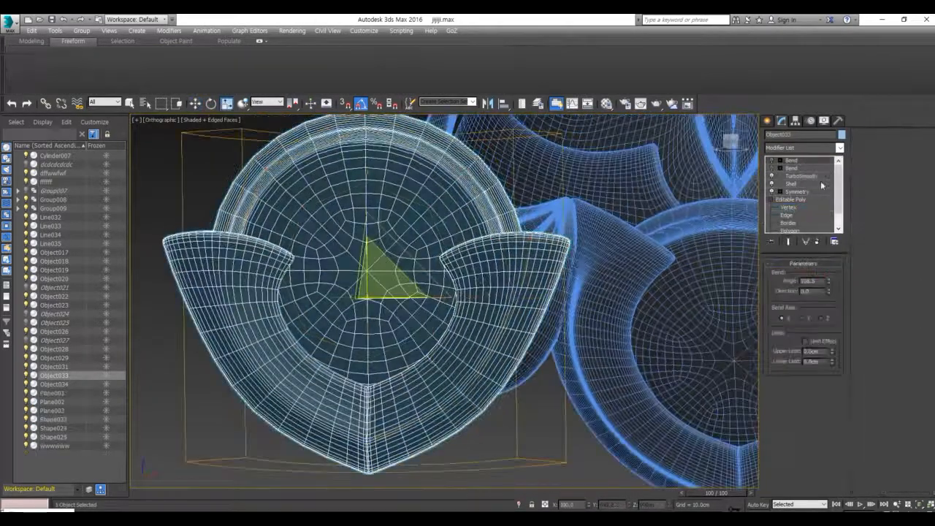
{"action": "left_click", "coordinate": [795, 120]}
{"action": "left_click", "coordinate": [802, 182]}
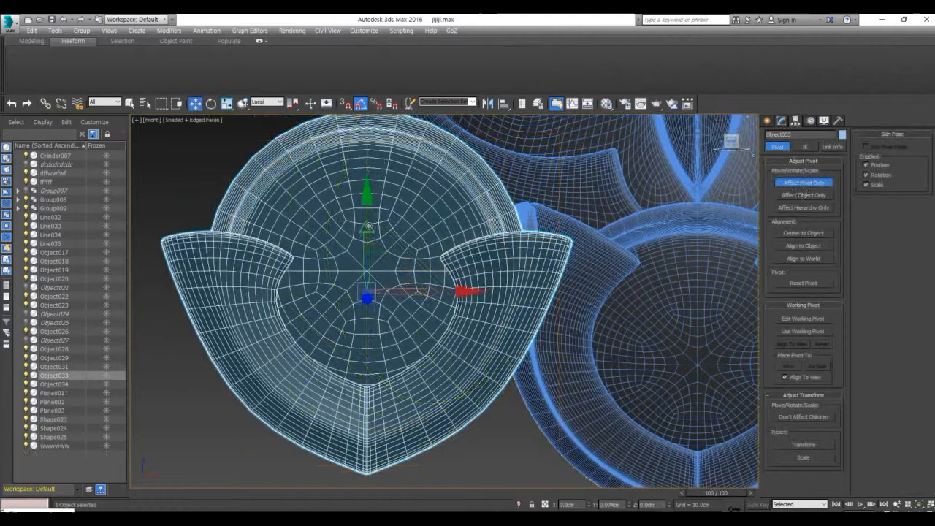
{"action": "middle_click_drag", "start_coordinate": [369, 227], "coordinate": [364, 235], "text": "alt"}
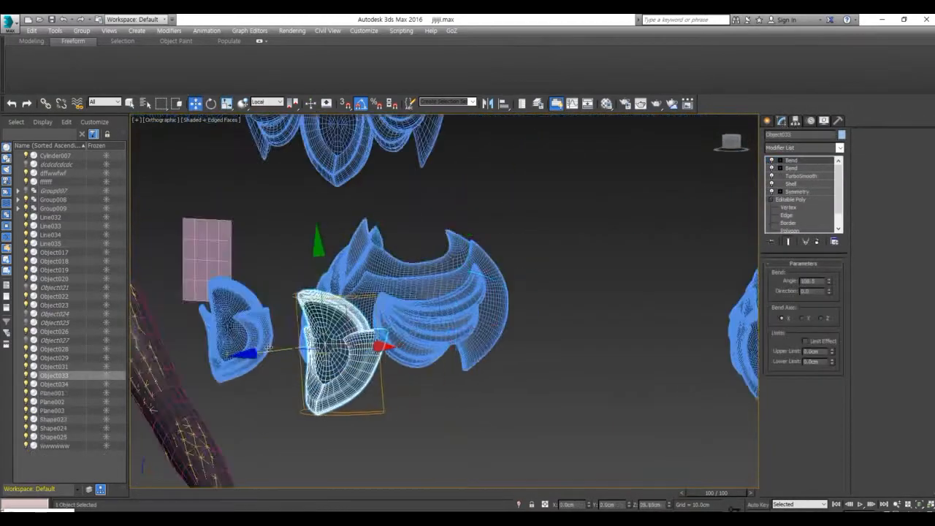
Select the layered fold elements of the winged shoulder armour at element level and nudge their position.
{"action": "mouse_move", "coordinate": [391, 240]}
{"action": "middle_mouse_down", "text": "alt"}
{"action": "mouse_move", "coordinate": [315, 247]}
{"action": "mouse_move", "coordinate": [308, 238]}
{"action": "mouse_move", "coordinate": [384, 237]}
{"action": "middle_mouse_up", "text": "alt"}
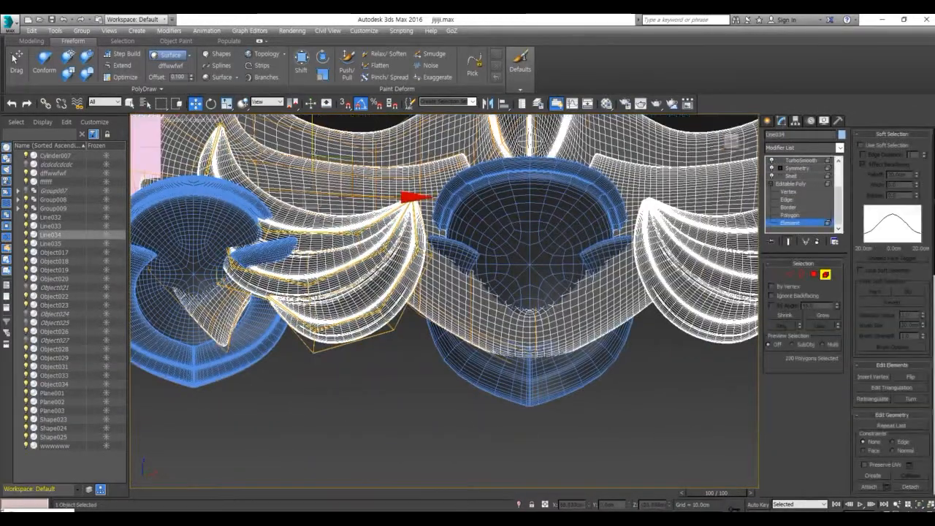
{"action": "middle_click_drag", "start_coordinate": [370, 270], "coordinate": [342, 279], "text": "alt"}
{"action": "middle_click_drag", "start_coordinate": [444, 300], "coordinate": [409, 278], "text": "alt"}
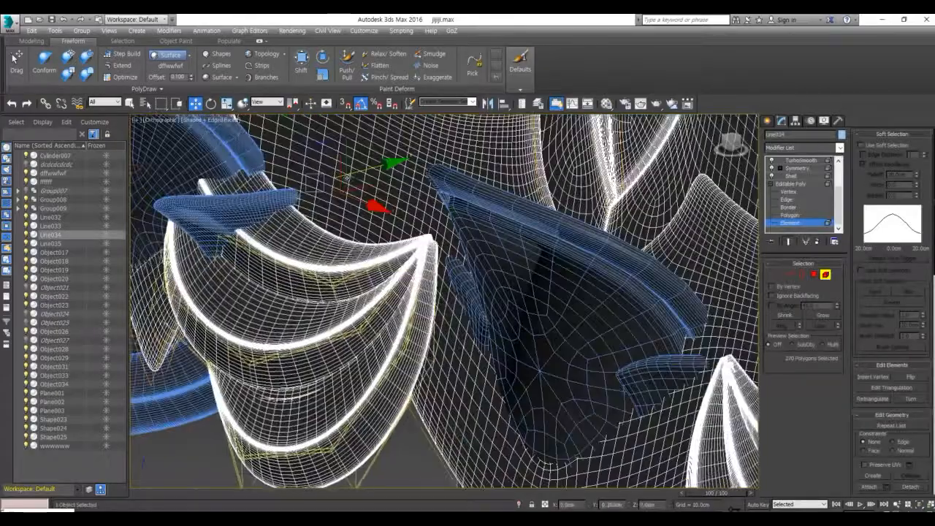
{"action": "scroll", "coordinate": [444, 299], "scroll_direction": "down", "scroll_amount": 3}
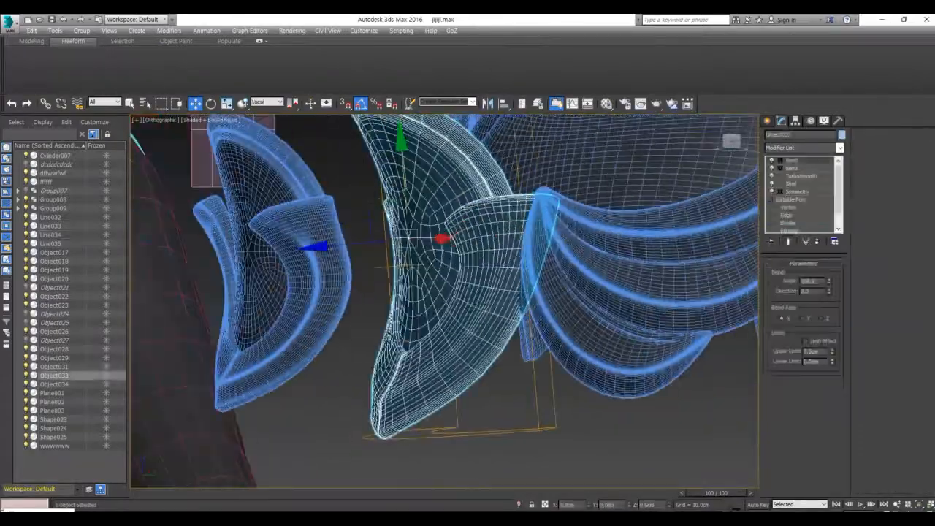
Set the shield plate's upper Bend angle to 90 and shift the Bend gizmo slightly upward.
{"action": "scroll", "coordinate": [403, 311], "scroll_direction": "down", "scroll_amount": 4}
{"action": "mouse_move", "coordinate": [409, 292]}
{"action": "middle_mouse_down", "text": "alt"}
{"action": "mouse_move", "coordinate": [453, 311]}
{"action": "mouse_move", "coordinate": [420, 283]}
{"action": "middle_mouse_up", "text": "alt"}
{"action": "scroll", "coordinate": [402, 312], "scroll_direction": "up", "scroll_amount": 4}
{"action": "left_click_drag", "start_coordinate": [412, 237], "coordinate": [412, 227]}
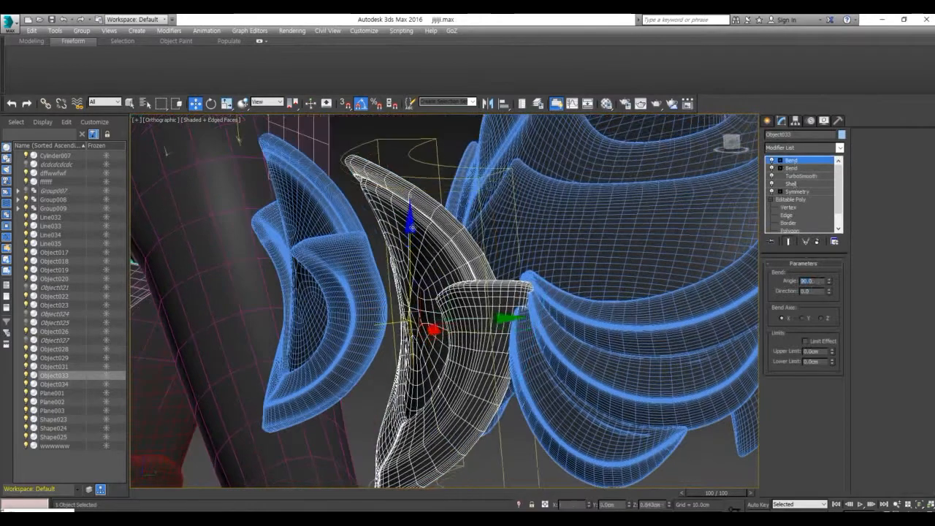
Turn off edged faces so the viewport displays plain shaded surfaces.
{"action": "scroll", "coordinate": [401, 218], "scroll_direction": "down", "scroll_amount": 3}
{"action": "mouse_move", "coordinate": [409, 293]}
{"action": "middle_mouse_down", "text": "alt"}
{"action": "mouse_move", "coordinate": [468, 293]}
{"action": "mouse_move", "coordinate": [409, 299]}
{"action": "mouse_move", "coordinate": [516, 311]}
{"action": "middle_mouse_up", "text": "alt"}
{"action": "left_click", "coordinate": [511, 453]}
{"action": "left_click", "coordinate": [211, 120]}
{"action": "left_click", "coordinate": [242, 162]}
Set the shield plate's Bend angle to 100 and check its curve against the shoulder armour.
{"action": "left_click", "coordinate": [467, 292]}
{"action": "scroll", "coordinate": [438, 292], "scroll_direction": "up", "scroll_amount": 4}
{"action": "left_click", "coordinate": [431, 290]}
{"action": "middle_click_drag", "start_coordinate": [431, 290], "coordinate": [467, 277], "text": "alt"}
{"action": "left_click", "coordinate": [620, 409]}
{"action": "middle_click_drag", "start_coordinate": [620, 365], "coordinate": [618, 188]}
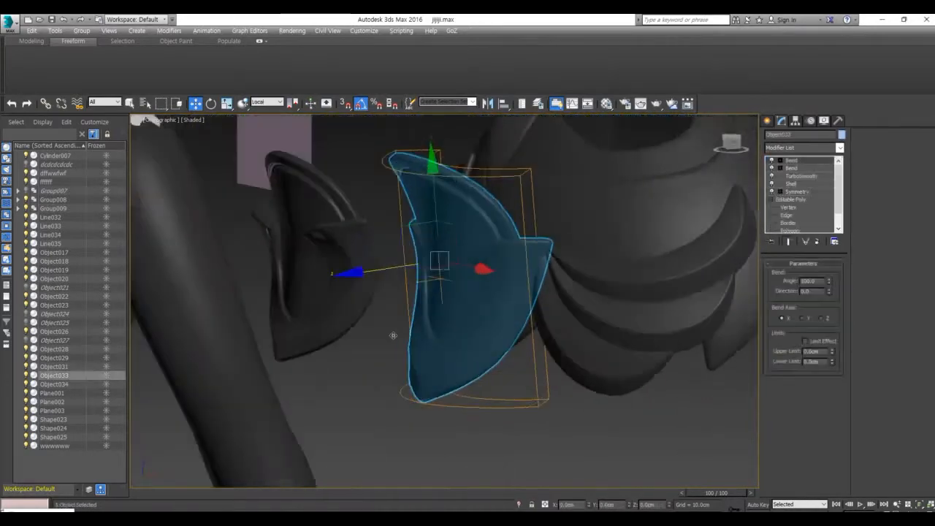
Scale the shield plate slightly taller along its vertical axis in the front view.
{"action": "key", "text": "5"}
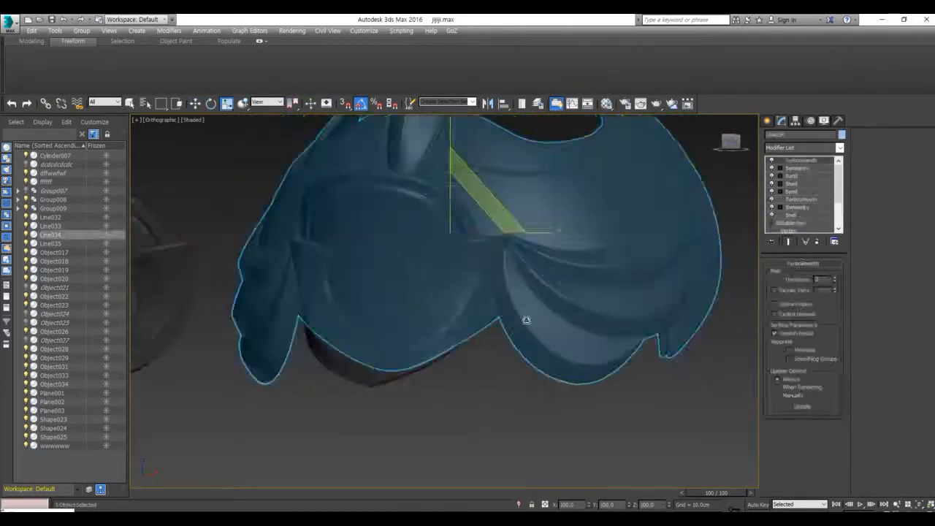
{"action": "middle_click_drag", "start_coordinate": [525, 319], "coordinate": [482, 256], "text": "alt"}
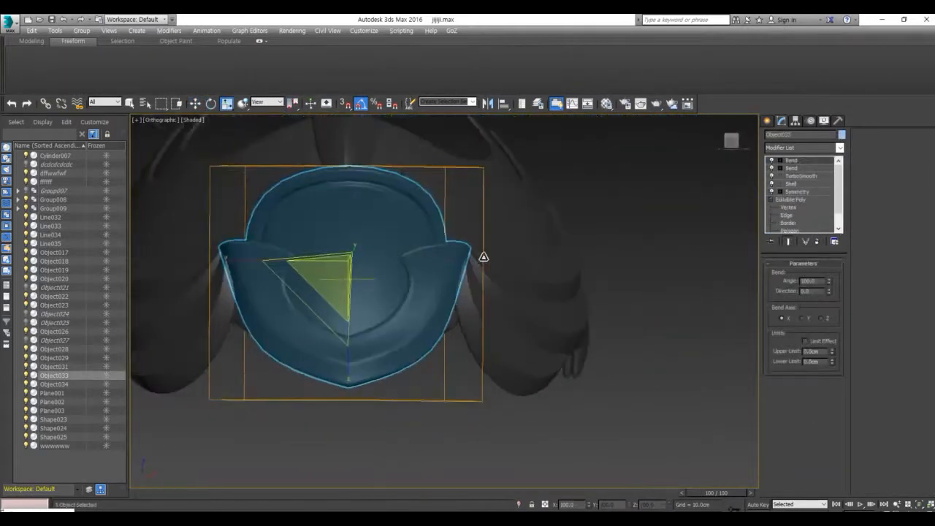
{"action": "left_click", "coordinate": [630, 369]}
{"action": "left_click", "coordinate": [511, 297]}
{"action": "left_click_drag", "start_coordinate": [425, 152], "coordinate": [425, 136]}
{"action": "left_click", "coordinate": [533, 380]}
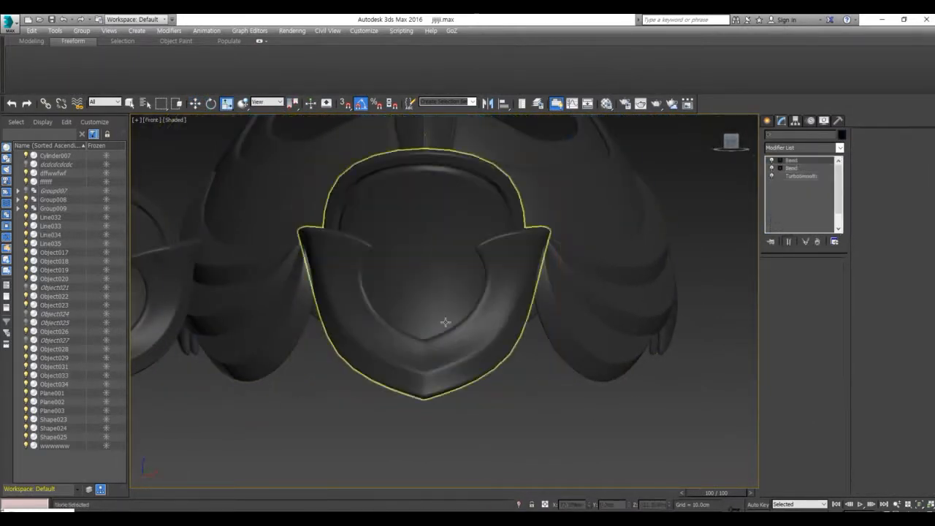
Select the shield plate again and set its upper Bend angle to 90.
{"action": "left_click", "coordinate": [445, 322]}
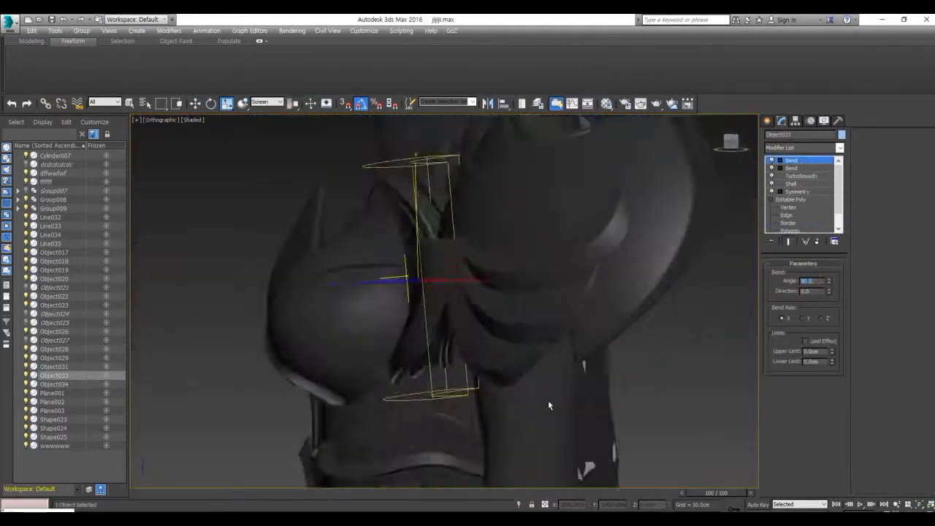
{"action": "scroll", "coordinate": [428, 310], "scroll_direction": "up", "scroll_amount": 3}
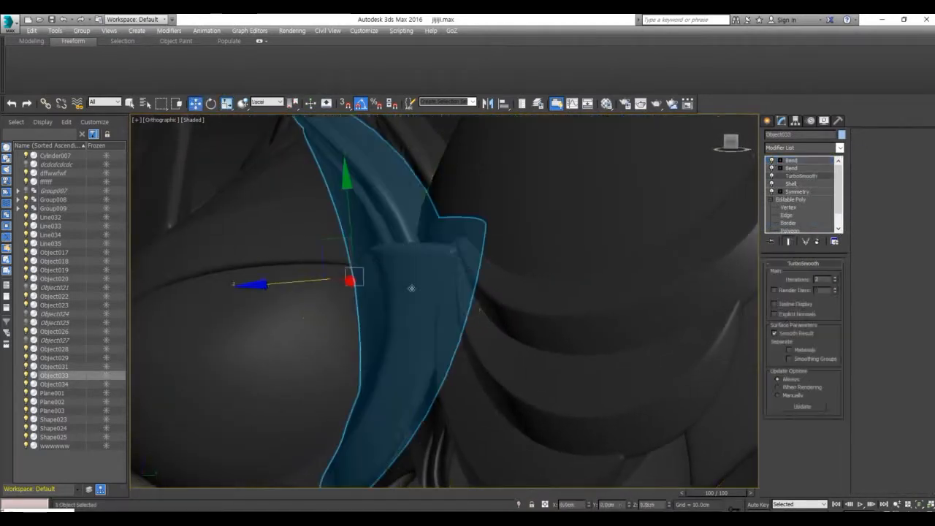
{"action": "left_click", "coordinate": [730, 142]}
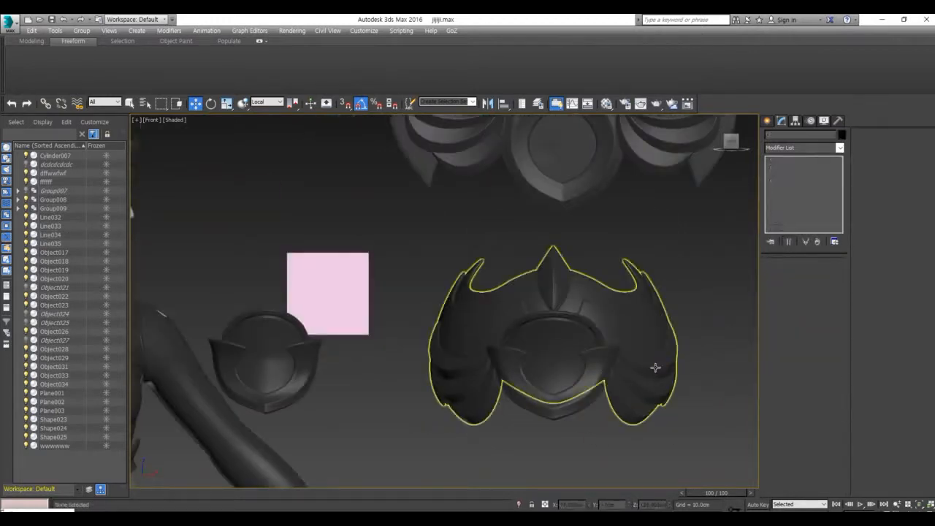
Select the large horned armour plate and shift its Bend modifier's gizmo sideways near the outer wing tip in the front view.
{"action": "left_click", "coordinate": [655, 367]}
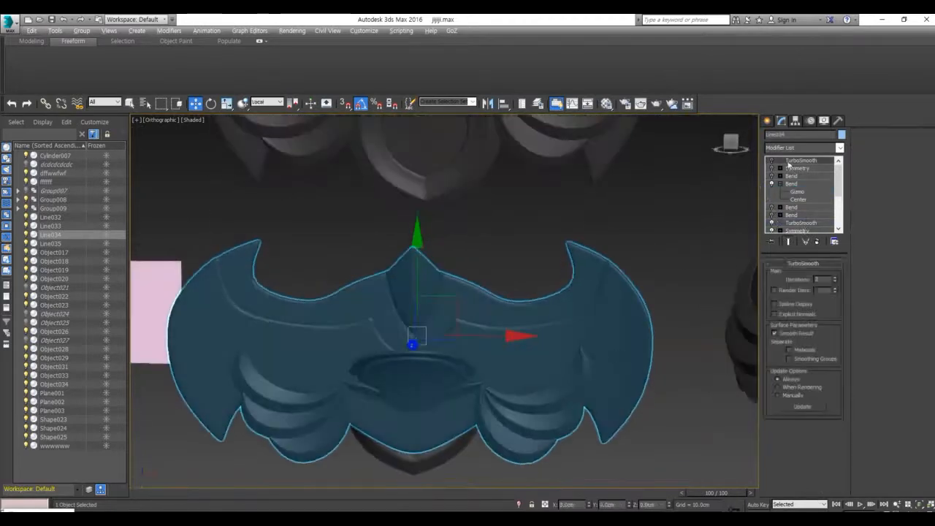
{"action": "left_click", "coordinate": [796, 192]}
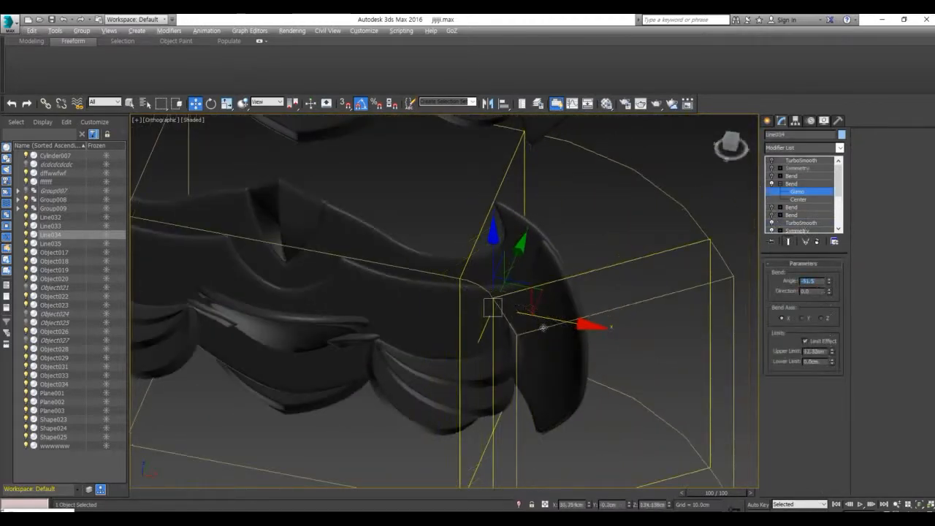
{"action": "key", "text": "f"}
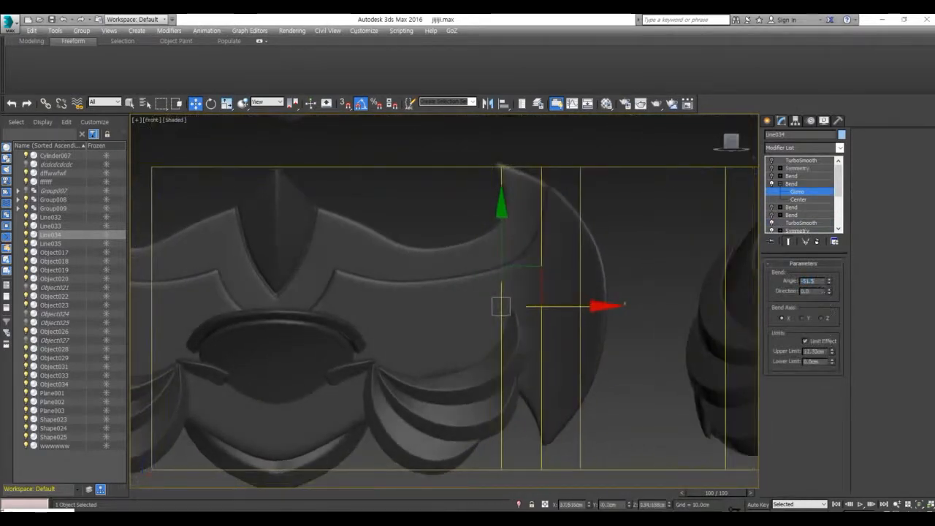
{"action": "middle_click_drag", "start_coordinate": [534, 274], "coordinate": [509, 291], "text": "alt"}
Turn on the other Bend modifiers in the horned armour plate's modifier stack.
{"action": "left_click", "coordinate": [772, 176]}
{"action": "left_click", "coordinate": [772, 208]}
{"action": "left_click", "coordinate": [772, 208]}
{"action": "left_click", "coordinate": [772, 207]}
{"action": "left_click", "coordinate": [772, 215]}
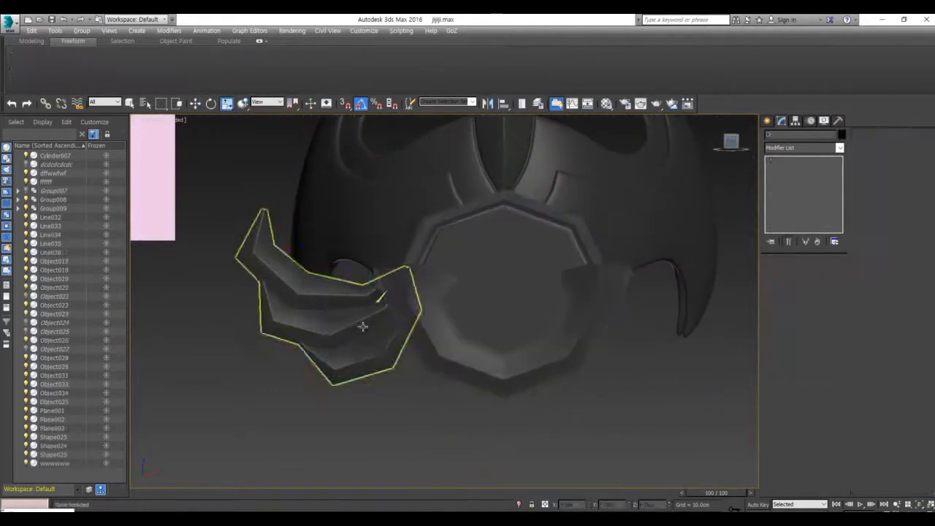
Turn on the Shell modifier of the winged shield piece and check its fit against the horned armour plate from several angles.
{"action": "left_click", "coordinate": [365, 324]}
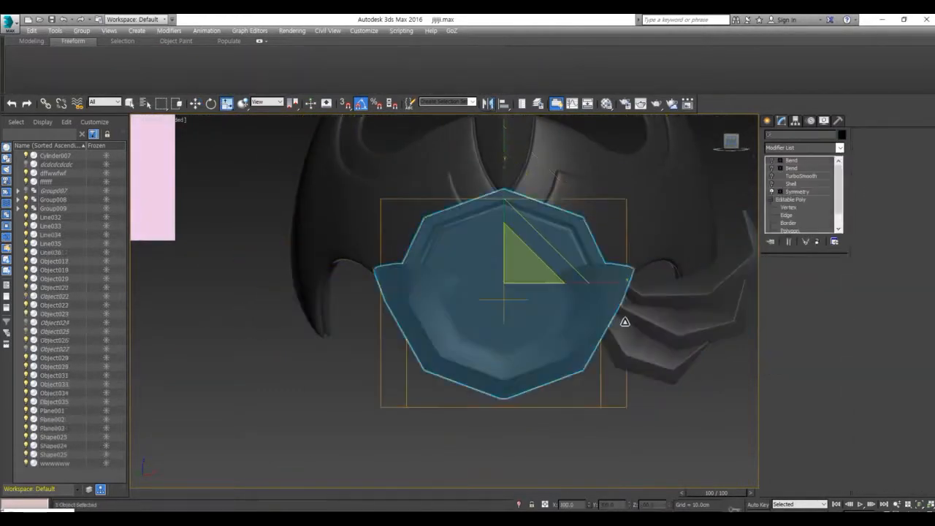
{"action": "left_click", "coordinate": [772, 187]}
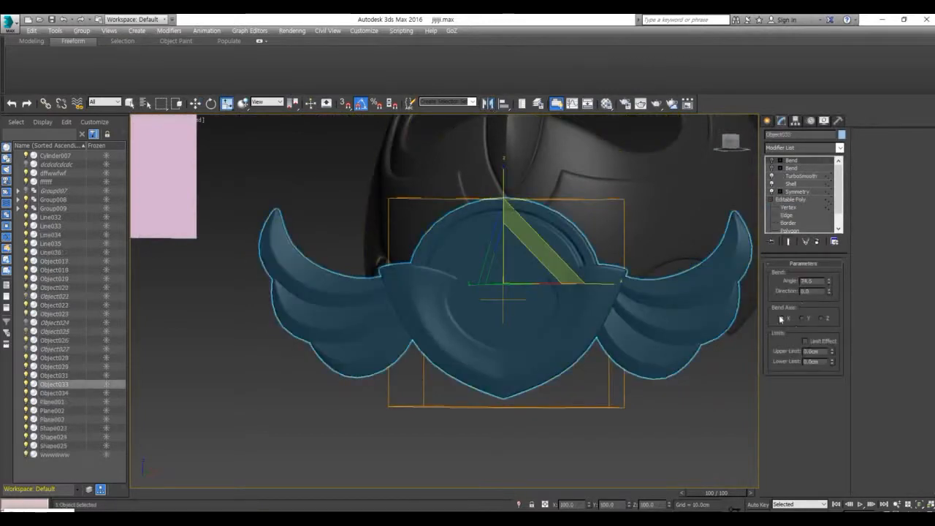
{"action": "mouse_move", "coordinate": [538, 290]}
{"action": "middle_mouse_down", "text": "alt"}
{"action": "mouse_move", "coordinate": [507, 279]}
{"action": "mouse_move", "coordinate": [522, 287]}
{"action": "middle_mouse_up", "text": "alt"}
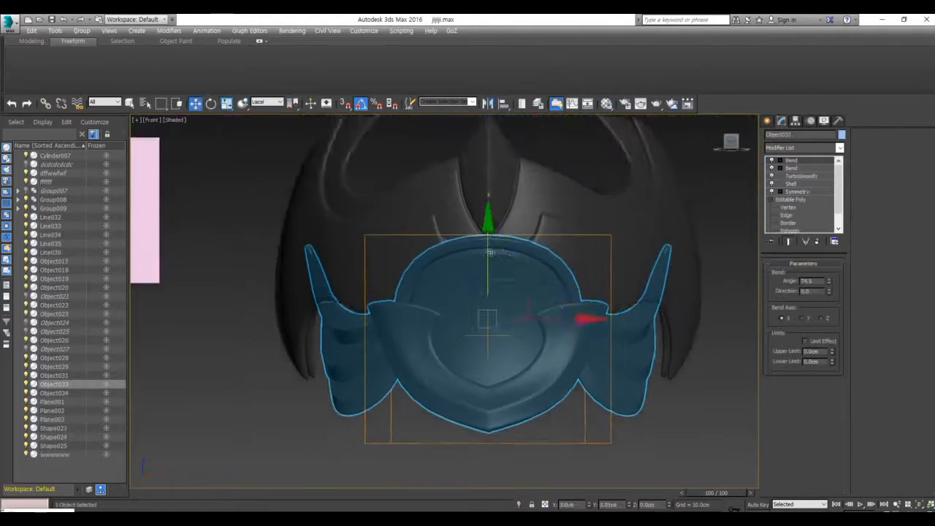
{"action": "left_click_drag", "start_coordinate": [730, 144], "coordinate": [731, 142]}
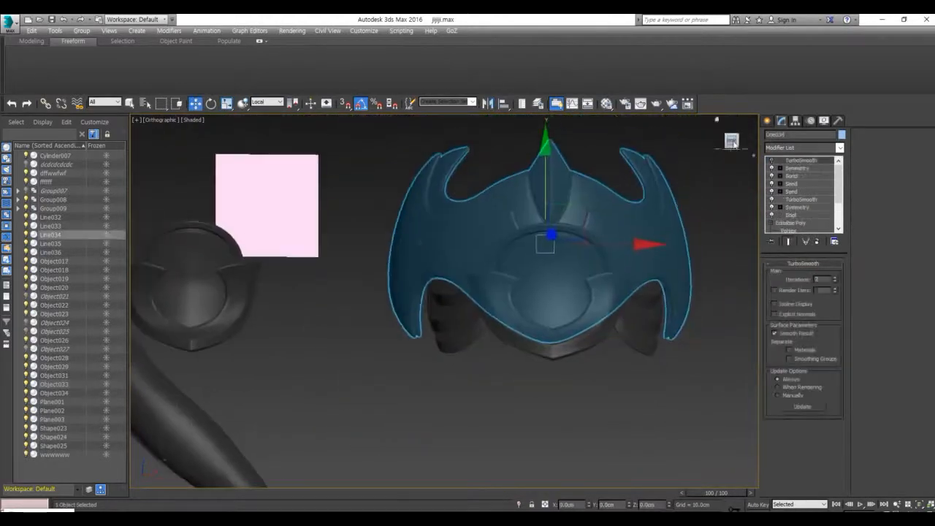
{"action": "left_click", "coordinate": [731, 143]}
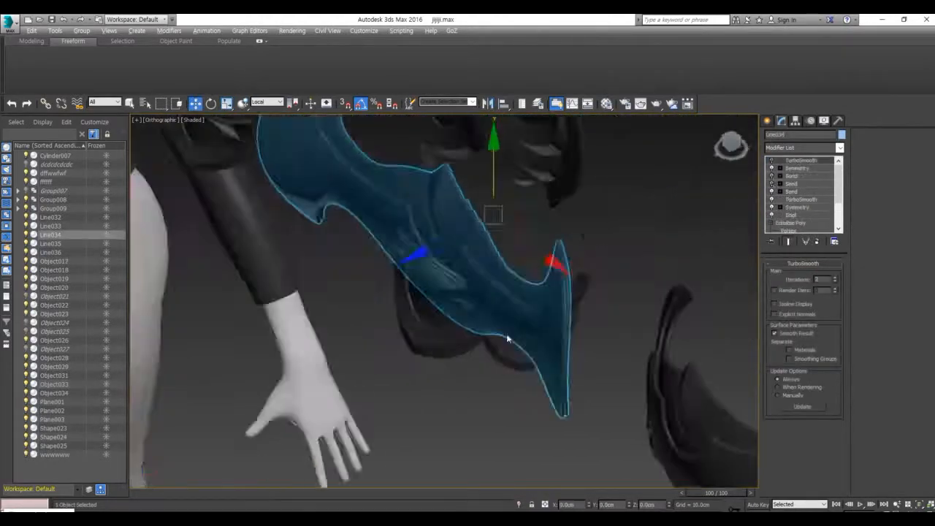